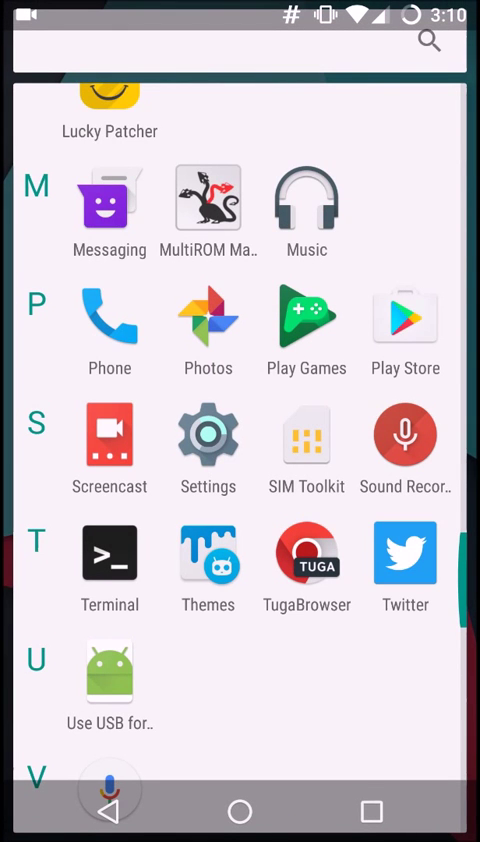
Confirm the General USB drive notification in the shade, then show the app drawer.
left_click(240, 812)
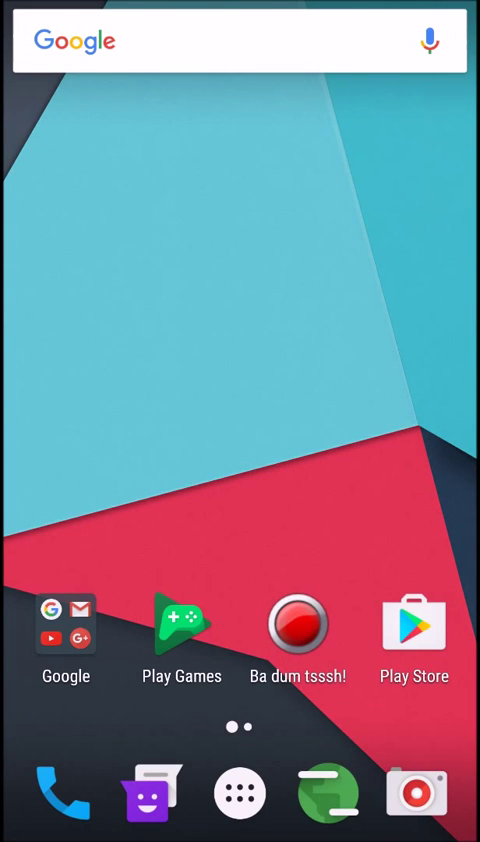
left_click_drag(240, 5, 240, 400)
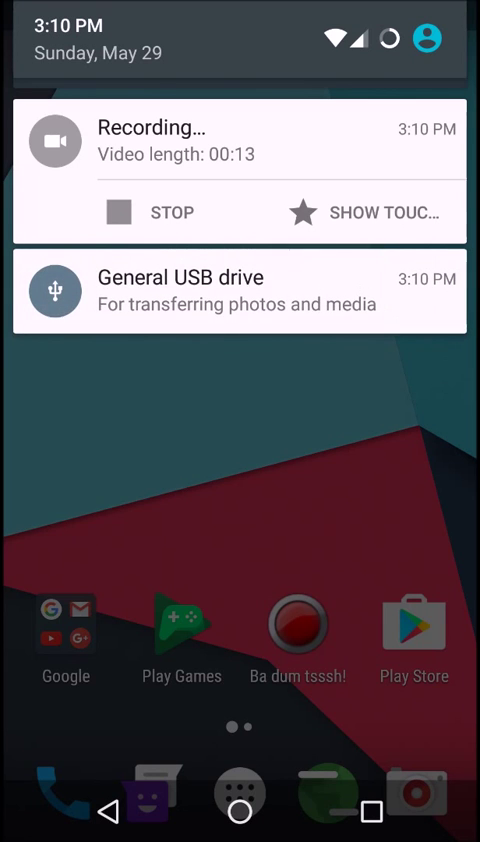
left_click_drag(330, 520, 330, 150)
left_click(240, 790)
scroll(240, 400, "down", 5)
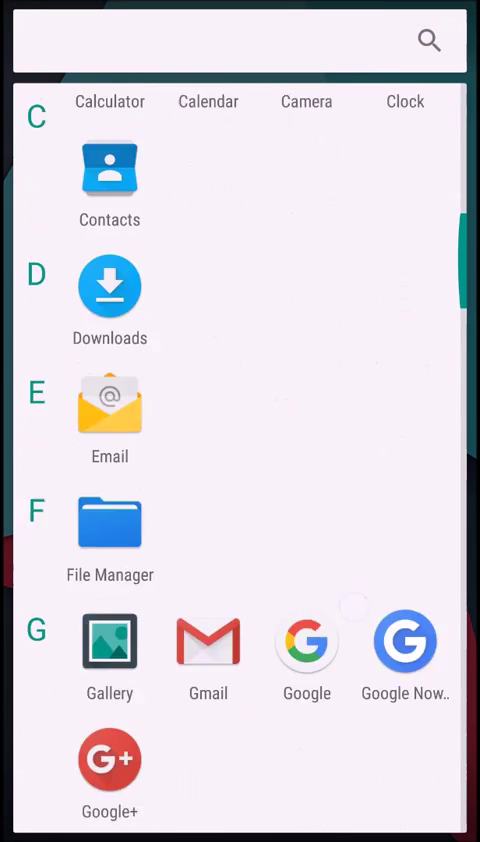
scroll(240, 400, "down", 4)
Open the BE801BA0801B5E69 folder under /storage in File Manager and find it empty.
left_click(108, 200)
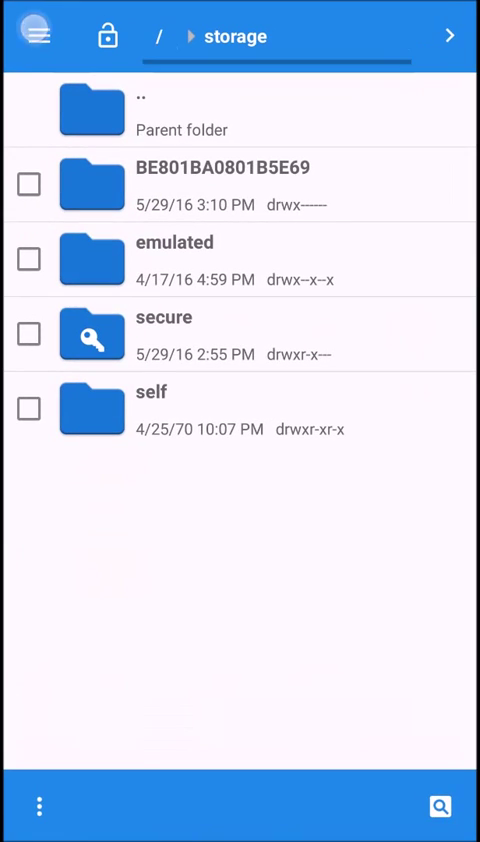
left_click(38, 35)
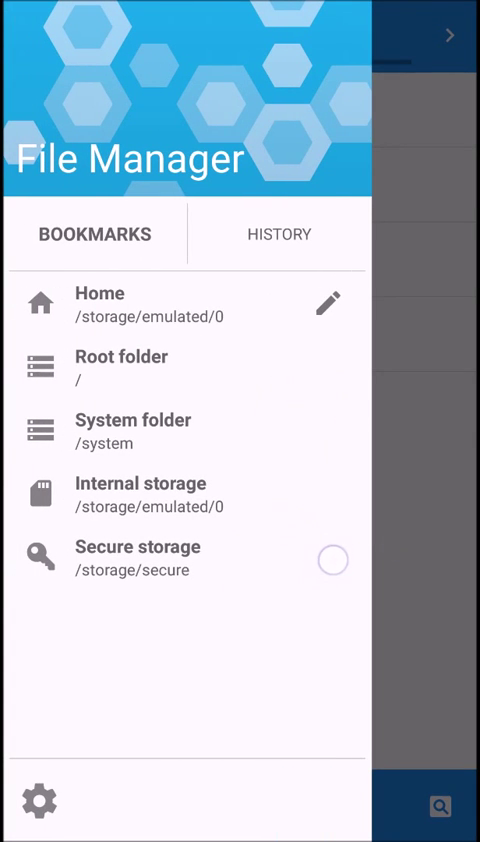
left_click_drag(332, 560, 100, 640)
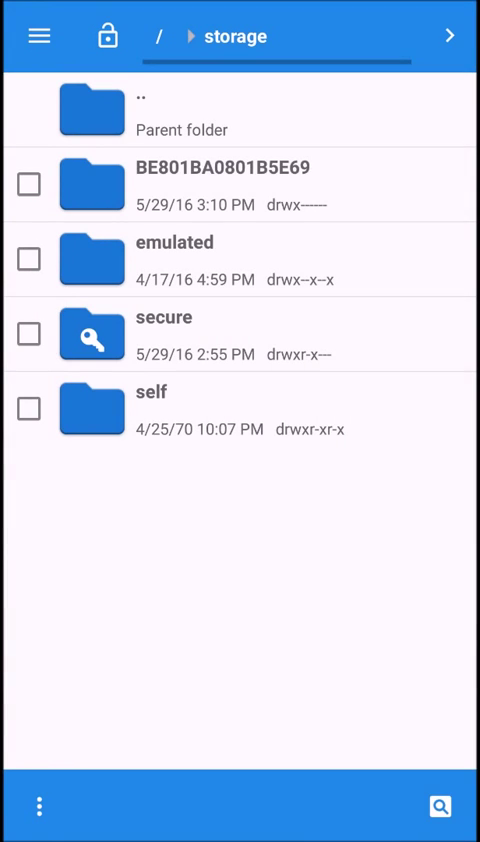
left_click(222, 184)
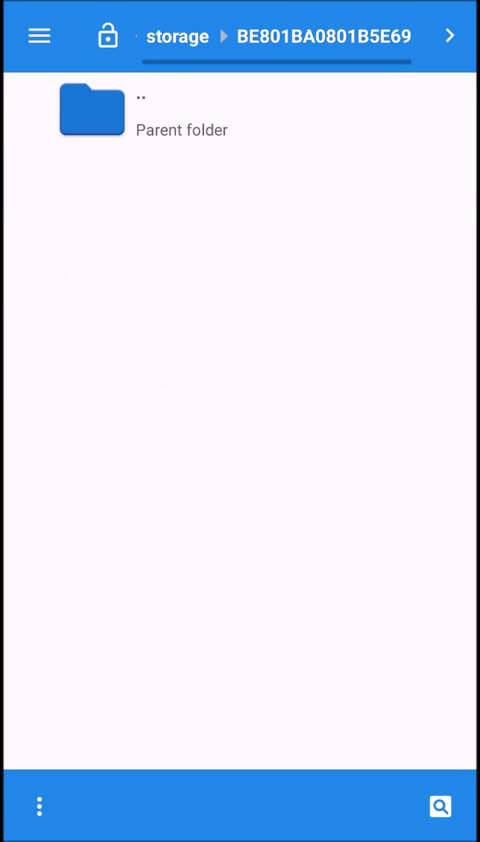
left_click(107, 811)
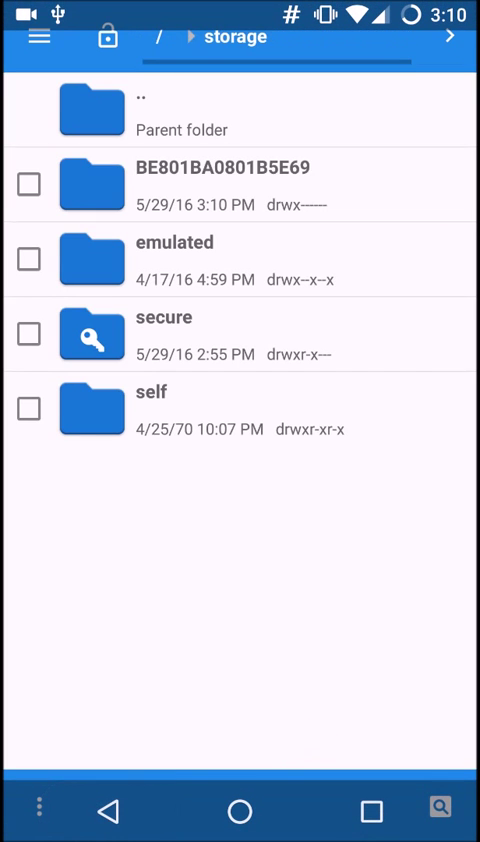
Recheck the empty BE801BA0801B5E69 folder, then go back to the home screen.
left_click(222, 184)
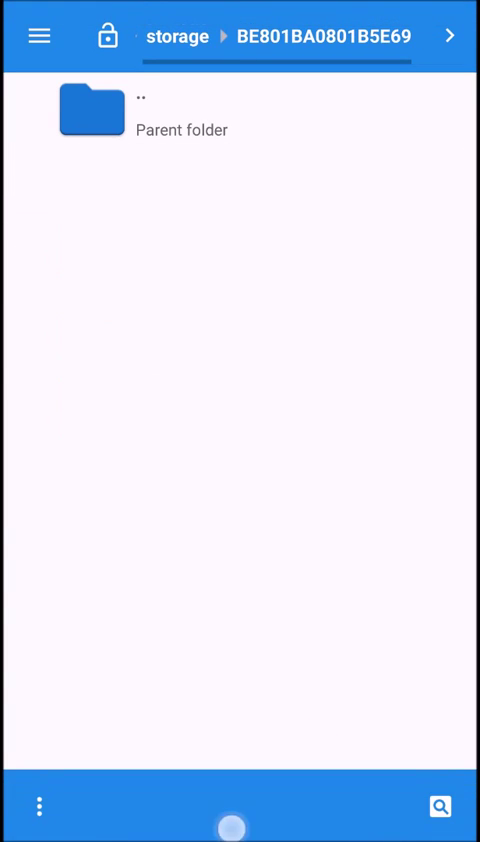
left_click_drag(231, 838, 231, 800)
left_click(107, 811)
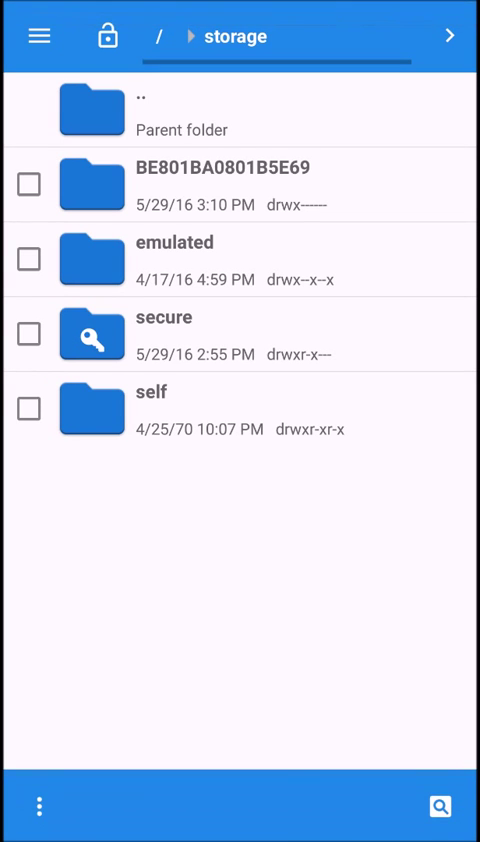
left_click_drag(272, 838, 272, 800)
left_click(239, 808)
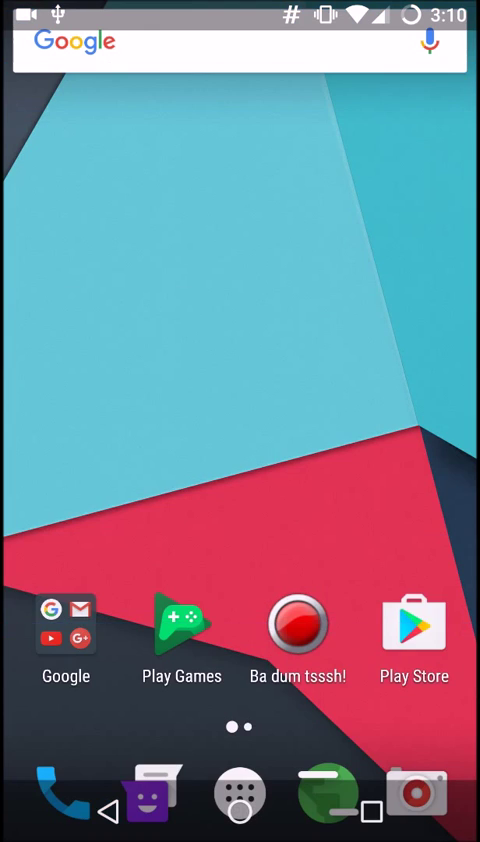
Tap Build number in Settings' About phone to confirm developer options are already enabled.
left_click(239, 793)
left_click_drag(360, 650, 360, 150)
left_click_drag(384, 750, 384, 590)
left_click_drag(384, 400, 384, 700)
left_click(203, 500)
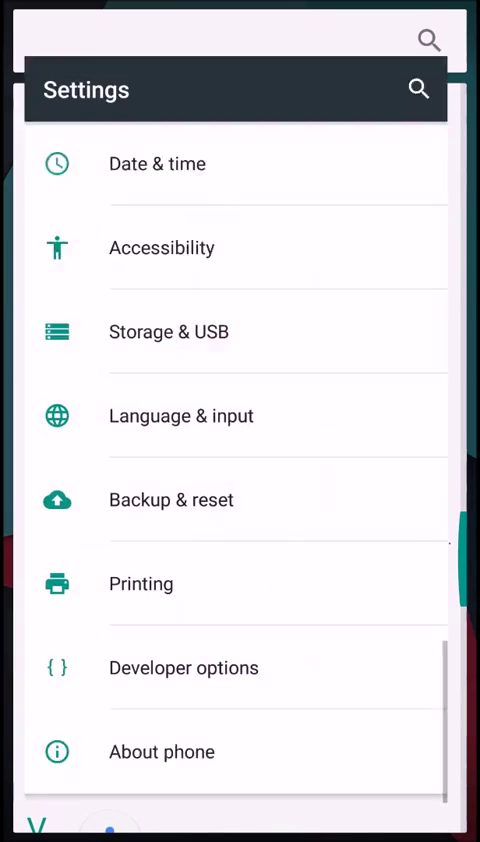
left_click(157, 785)
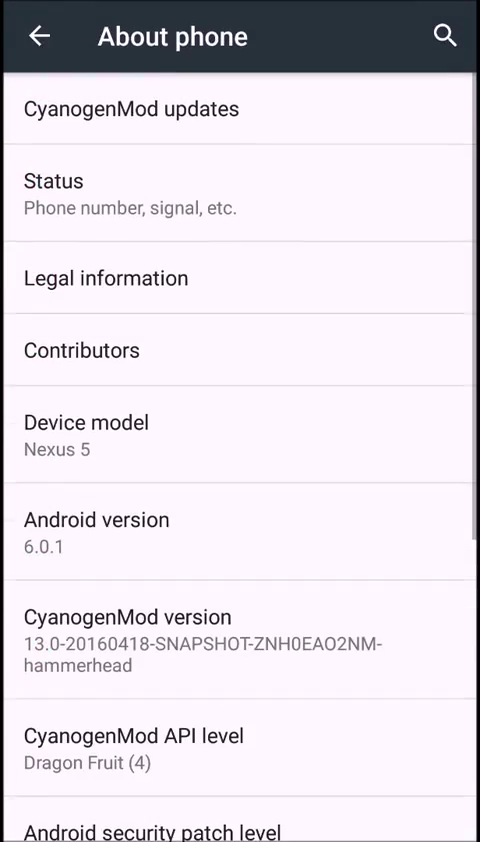
left_click_drag(374, 700, 374, 250)
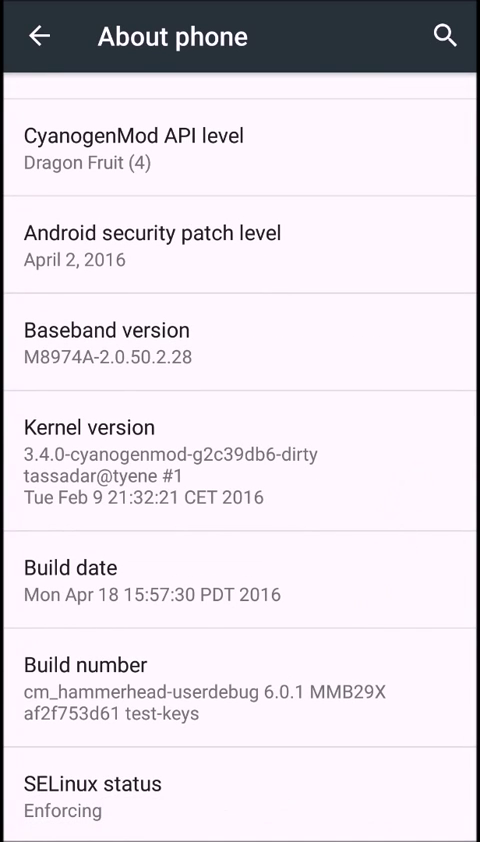
left_click(328, 678)
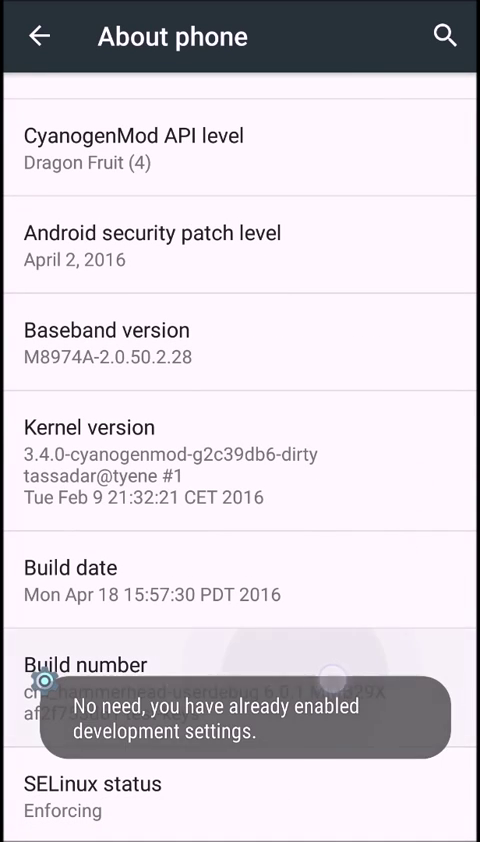
left_click(328, 678)
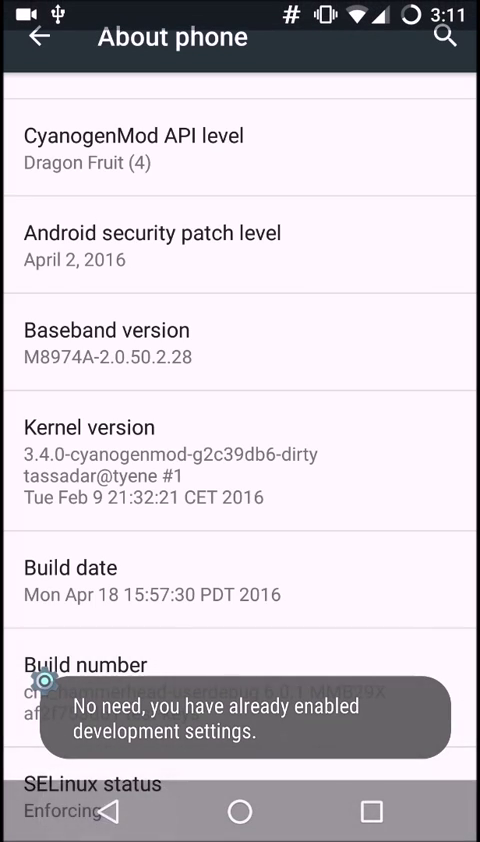
left_click(107, 811)
Set Root access to Apps and ADB and toggle Local terminal in Developer options.
left_click(43, 690)
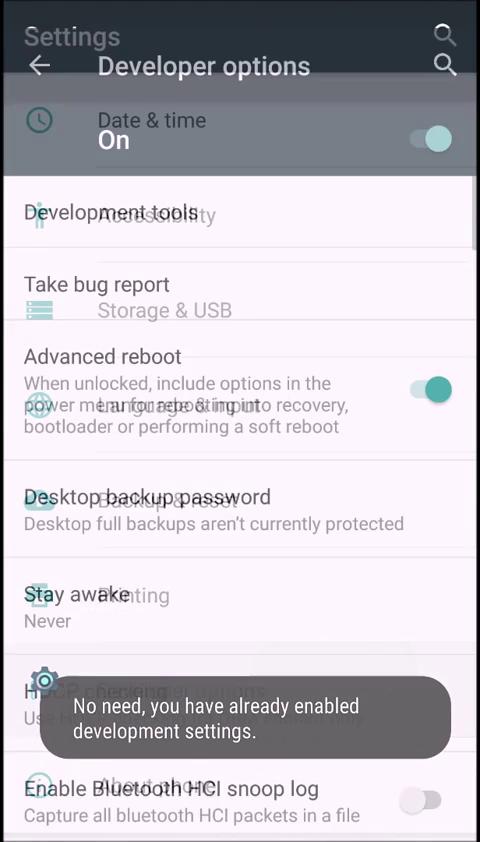
scroll(400, 524, "down", 5)
scroll(400, 524, "down", 3)
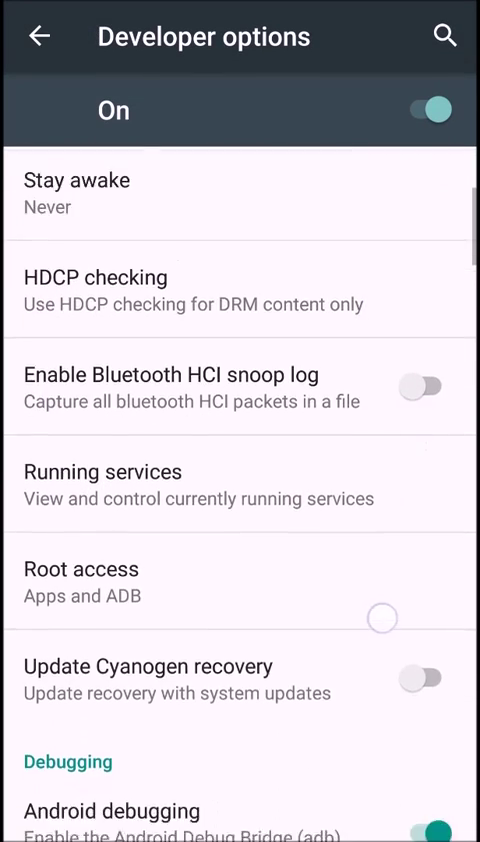
left_click(363, 567)
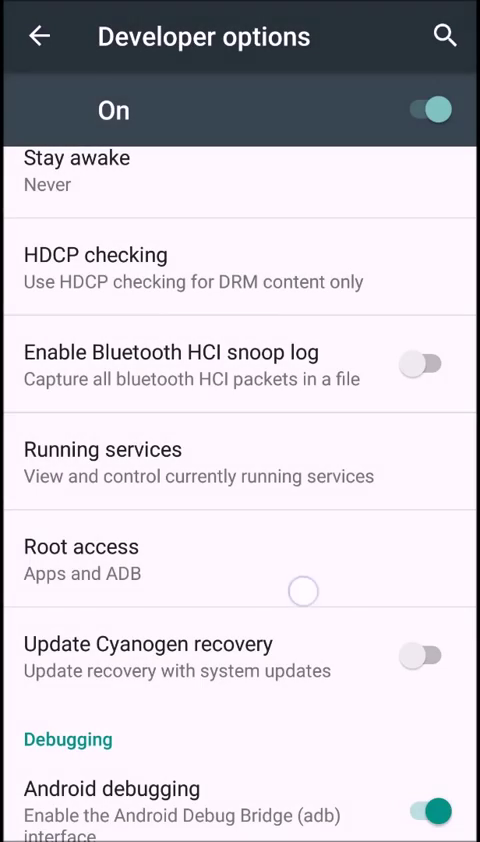
left_click(305, 592)
left_click(250, 509)
scroll(324, 682, "down", 5)
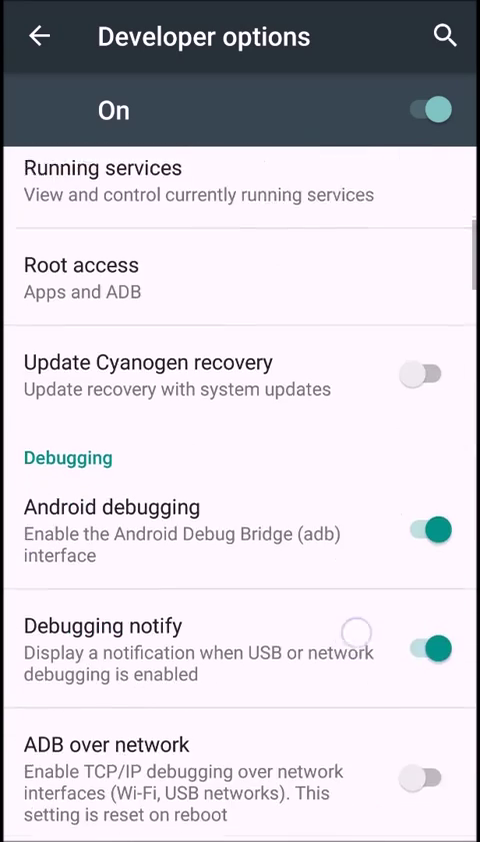
scroll(400, 600, "down", 3)
scroll(240, 600, "down", 5)
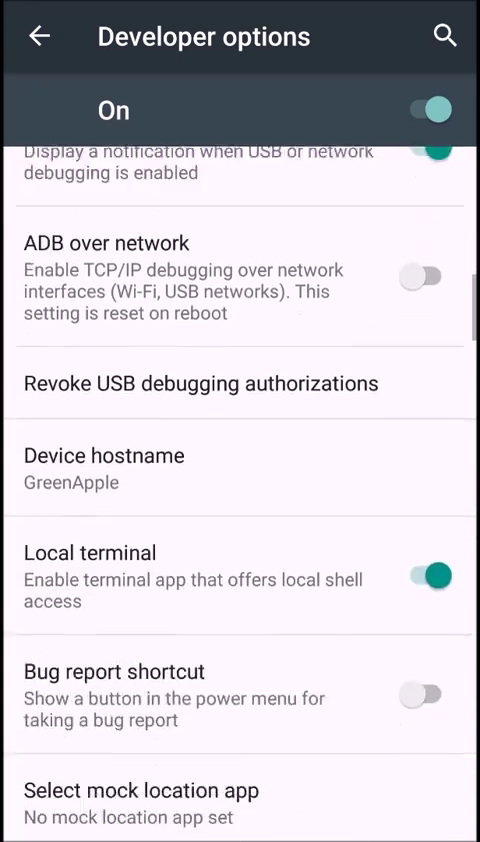
left_click(427, 458)
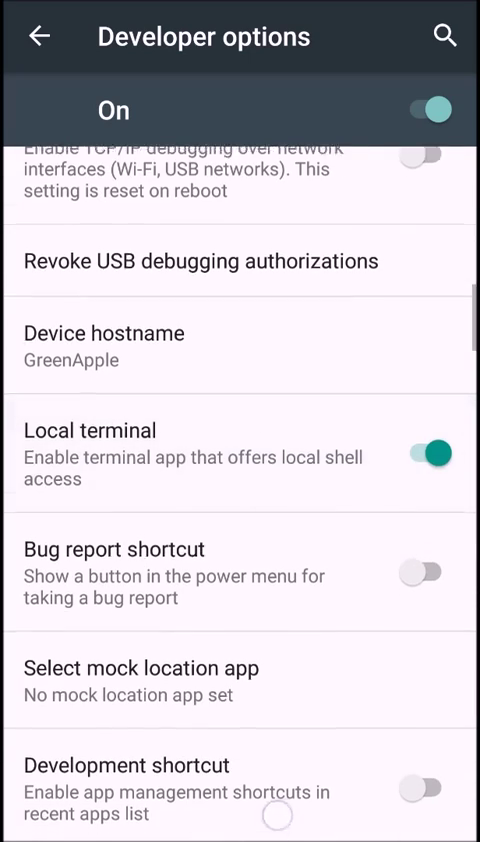
scroll(280, 700, "down", 2)
left_click(240, 812)
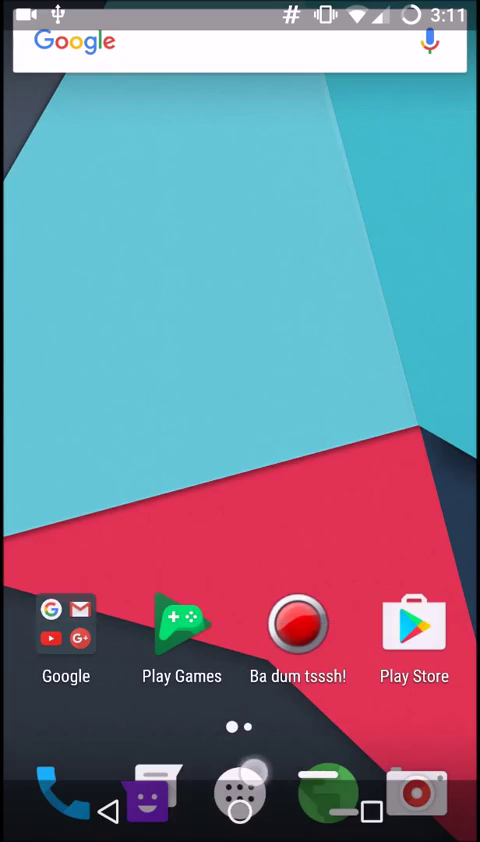
Launch Terminal and run su to get a root shell.
left_click(240, 812)
scroll(365, 600, "down", 10)
scroll(350, 580, "down", 8)
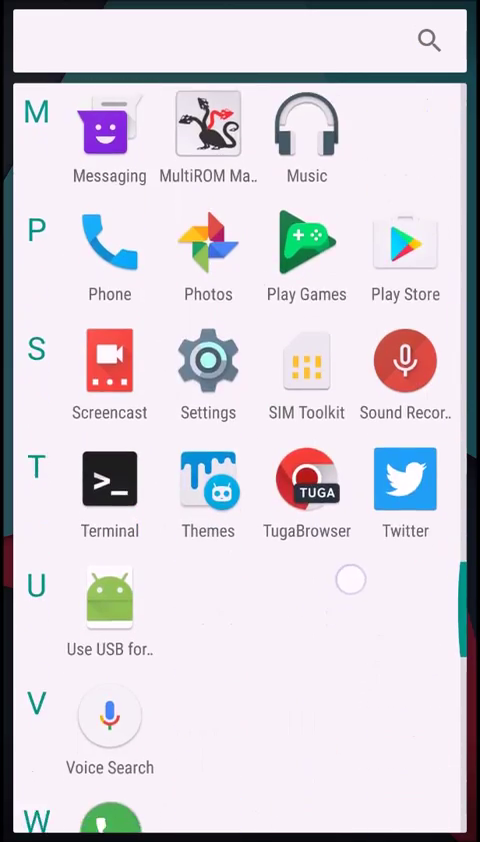
left_click(109, 476)
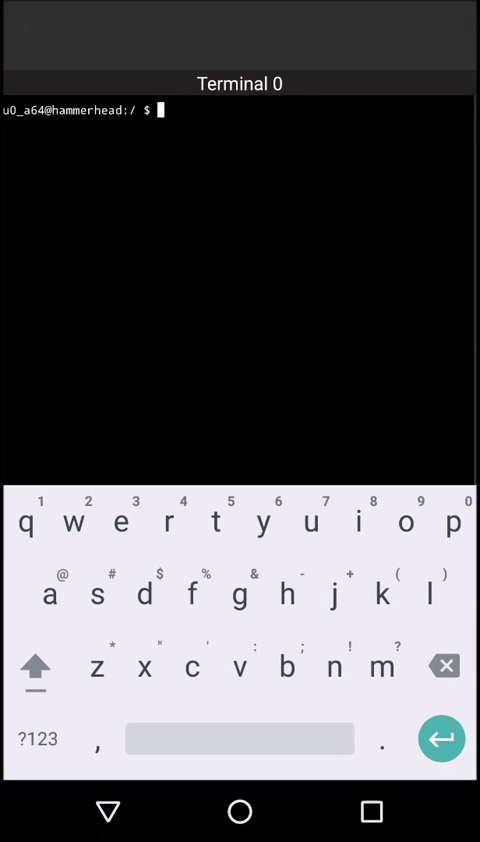
type("su")
key("Return")
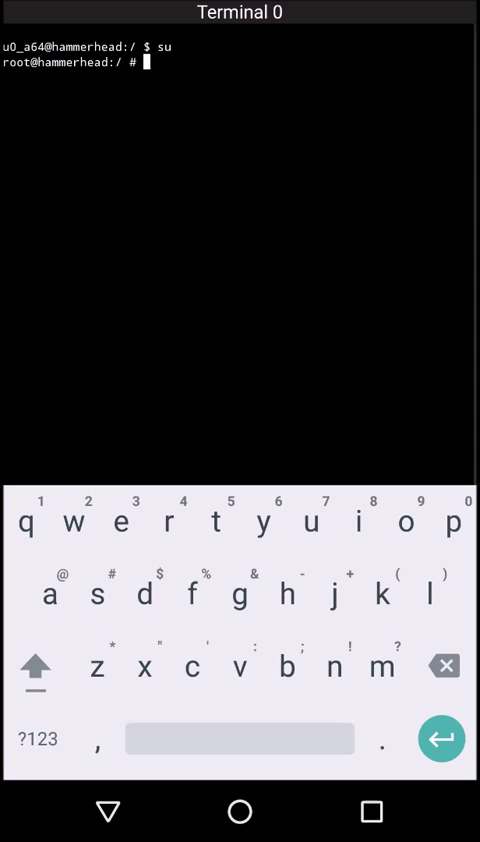
type("sm ")
type("set-")
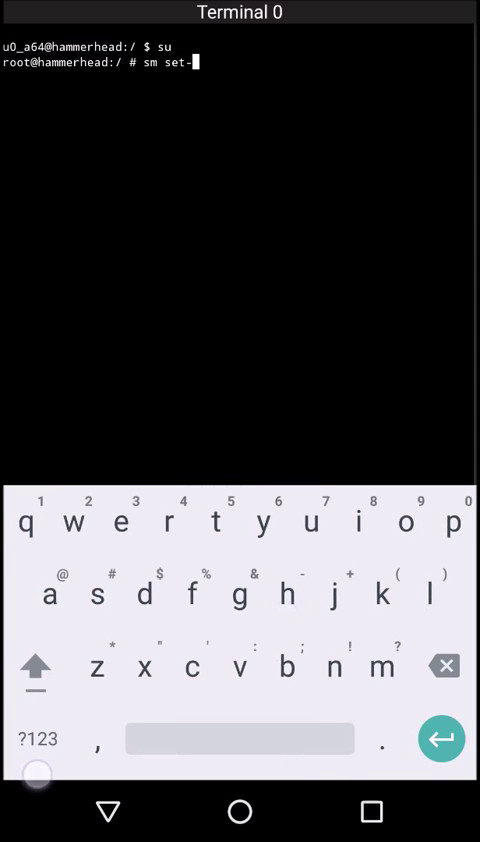
type("for")
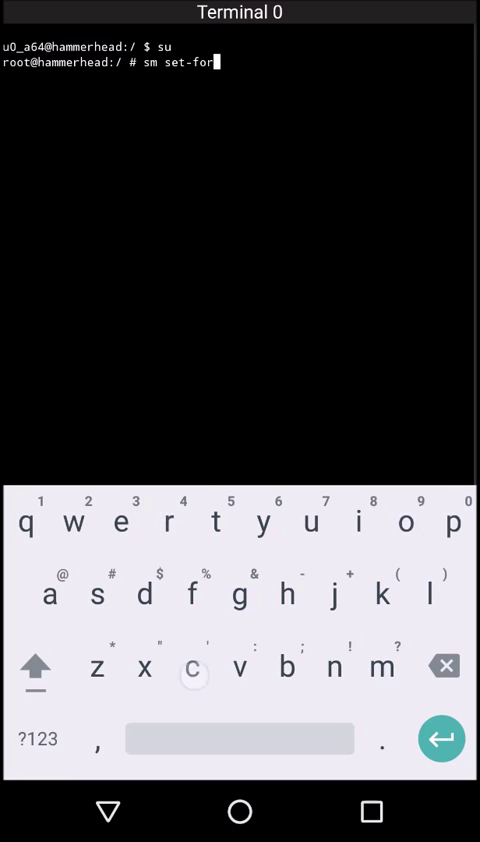
type("ce-")
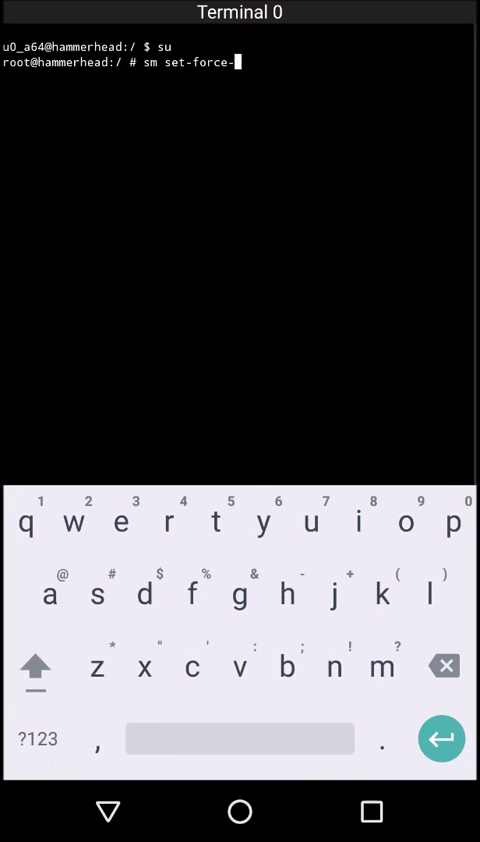
type("adoptab")
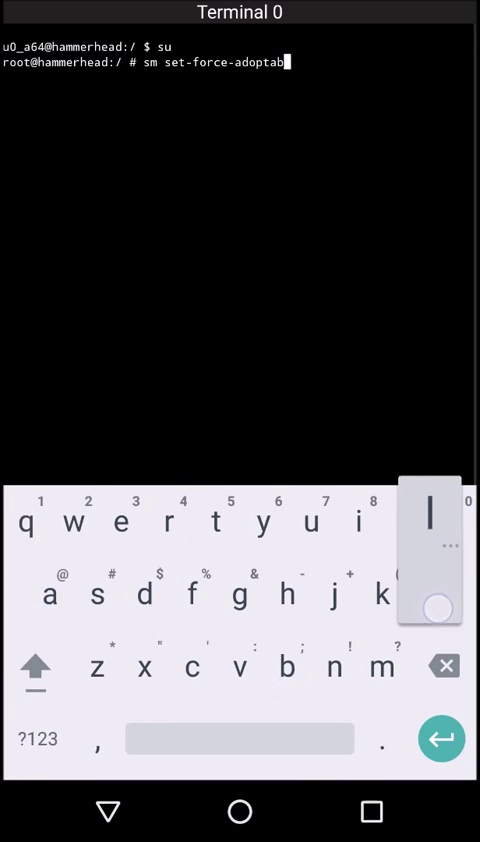
type("le true")
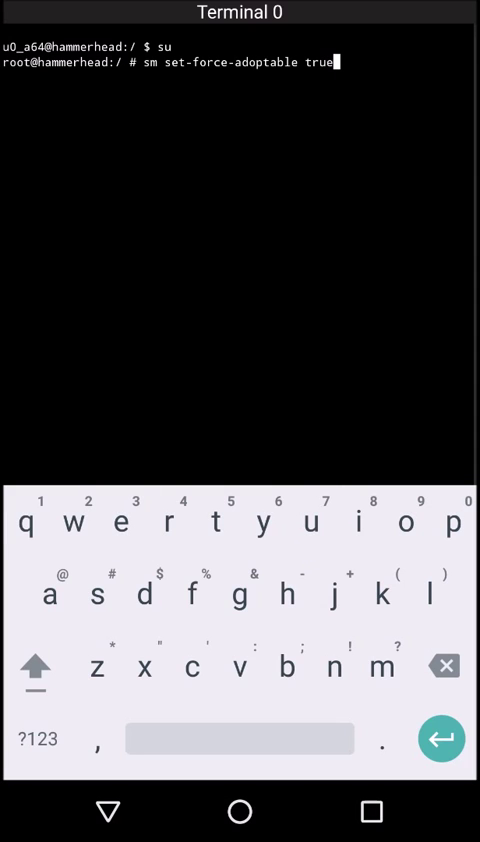
Stop the screen recording from the Recording notification and return to the home screen.
left_click_drag(414, 10, 410, 300)
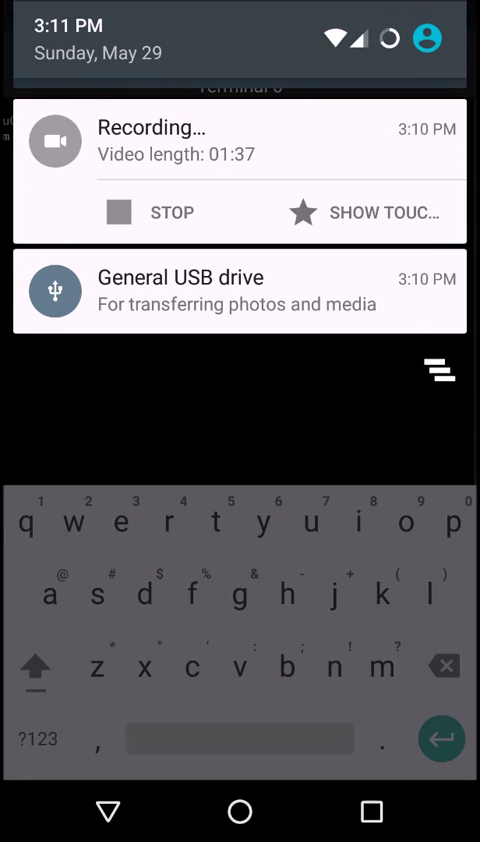
mouse_move(240, 400)
left_mouse_down()
mouse_move(240, 20)
mouse_move(240, 300)
left_mouse_up()
mouse_move(240, 400)
left_mouse_down()
mouse_move(240, 20)
mouse_move(240, 300)
left_mouse_up()
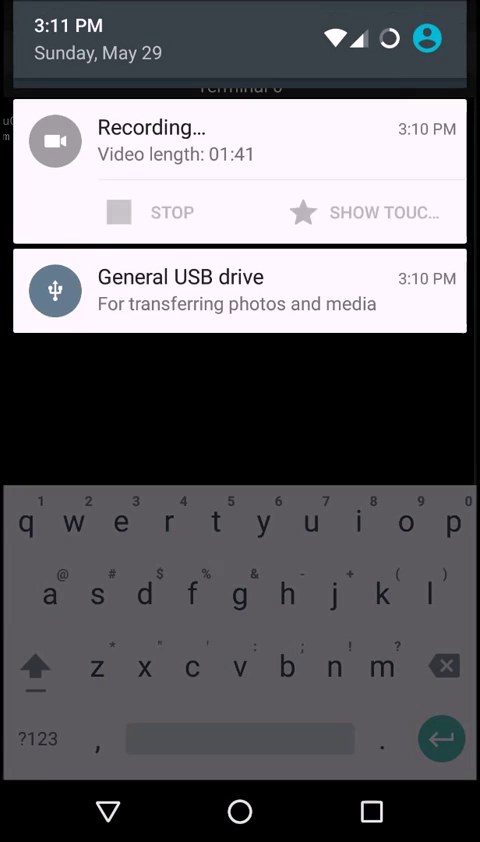
left_click(157, 212)
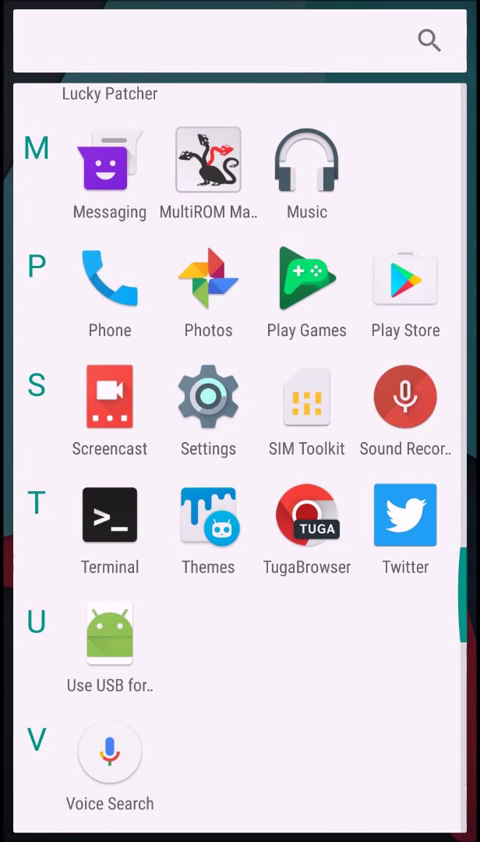
left_click(239, 805)
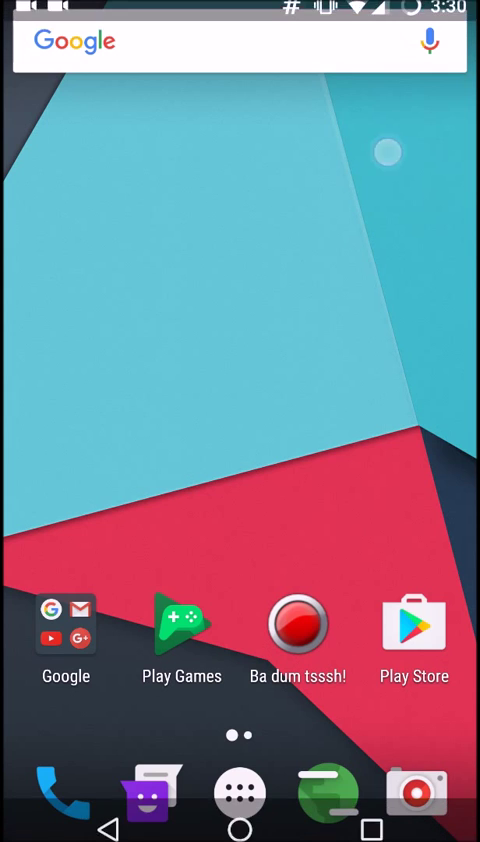
left_click_drag(386, 10, 360, 300)
Dismiss the USB notification and open the usb bookmark in File Manager to view its folders and zips.
left_click_drag(240, 290, 460, 290)
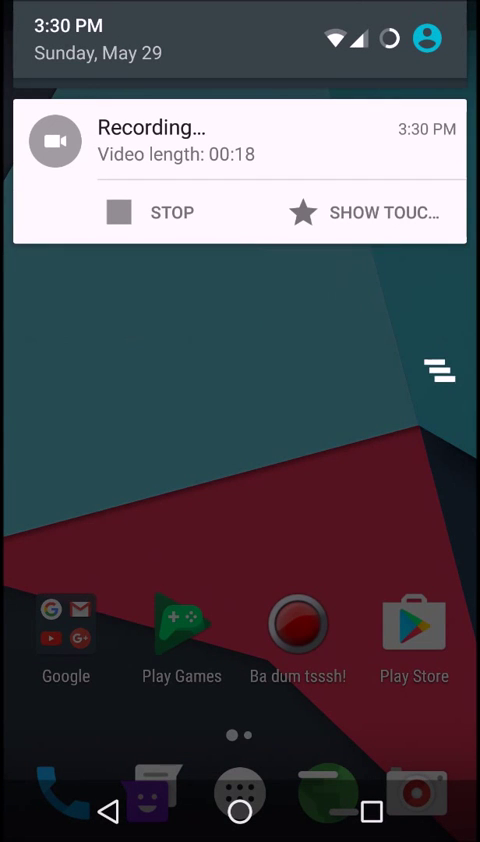
key("Escape")
left_click(239, 793)
left_click_drag(353, 672, 353, 130)
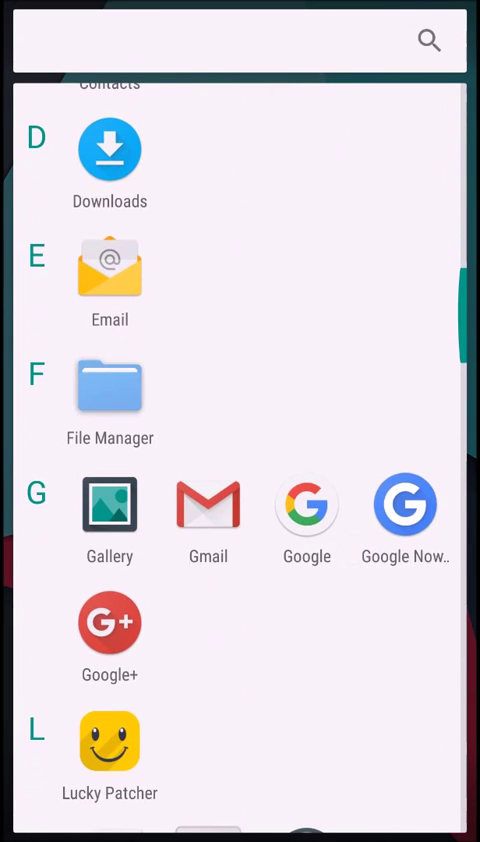
left_click(109, 386)
left_click(39, 36)
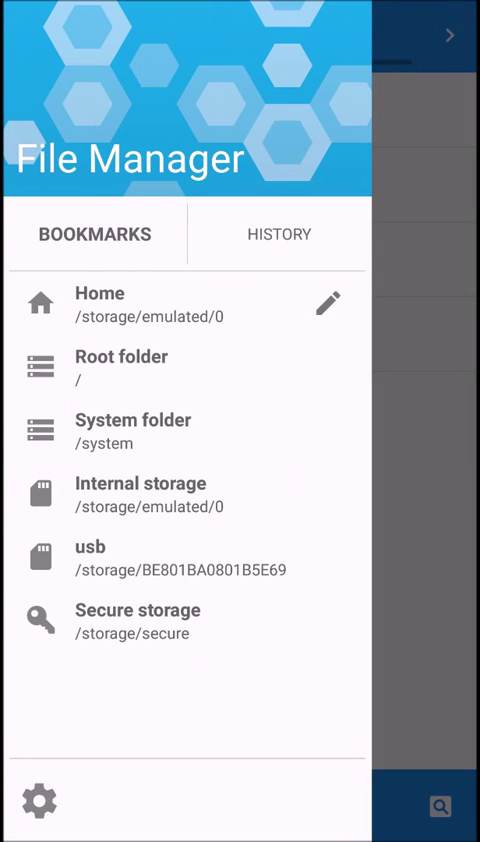
left_click(180, 558)
left_click(353, 653)
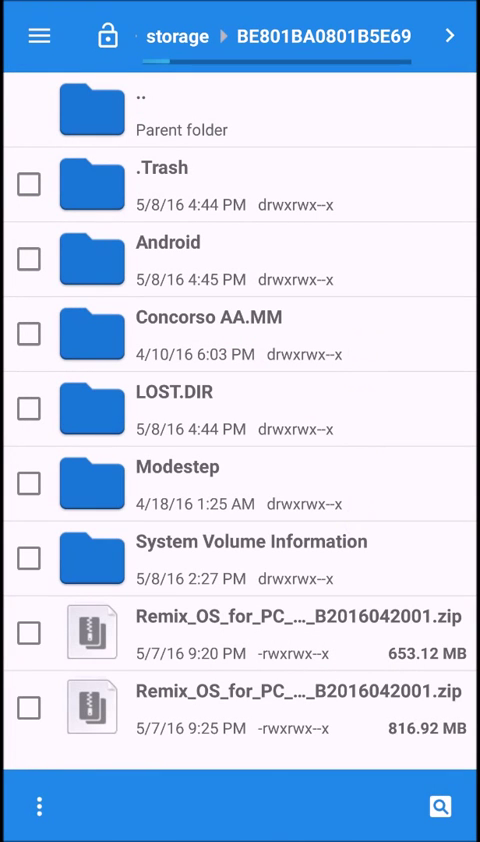
left_click(240, 811)
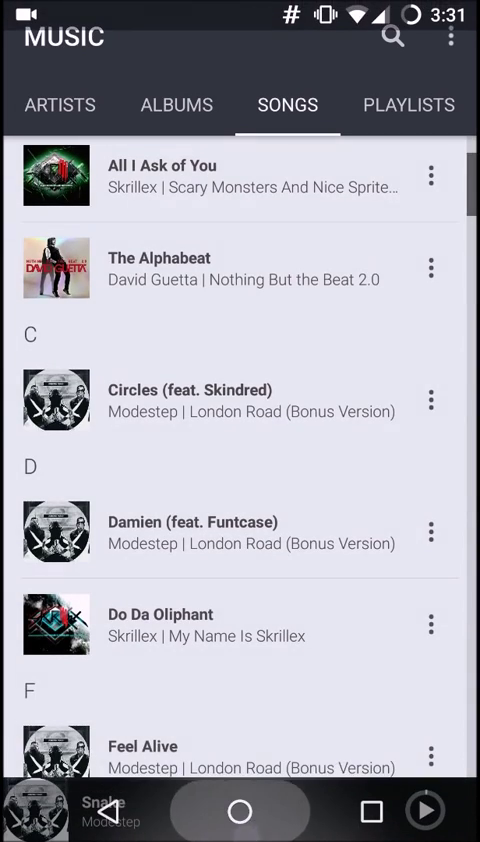
Drag Music onto App info, force-stop it and confirm with OK.
left_click(240, 795)
scroll(340, 500, "down", 8)
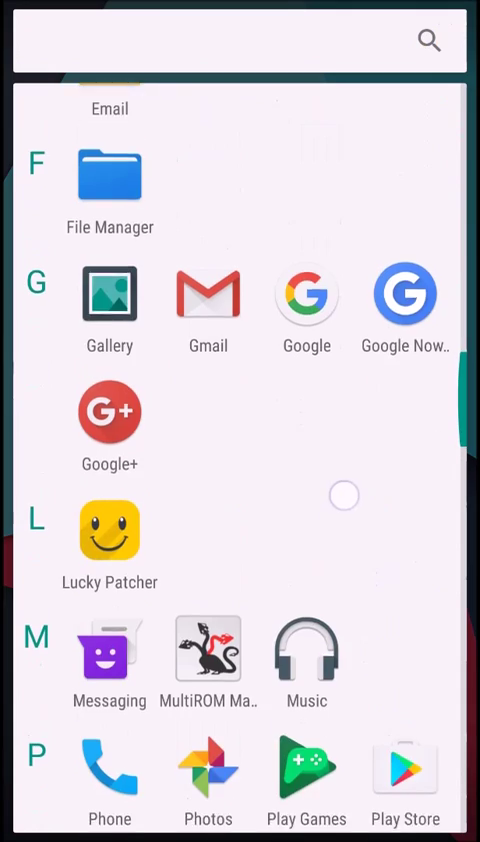
scroll(340, 500, "down", 1)
left_click(305, 620)
left_click_drag(305, 610, 240, 44)
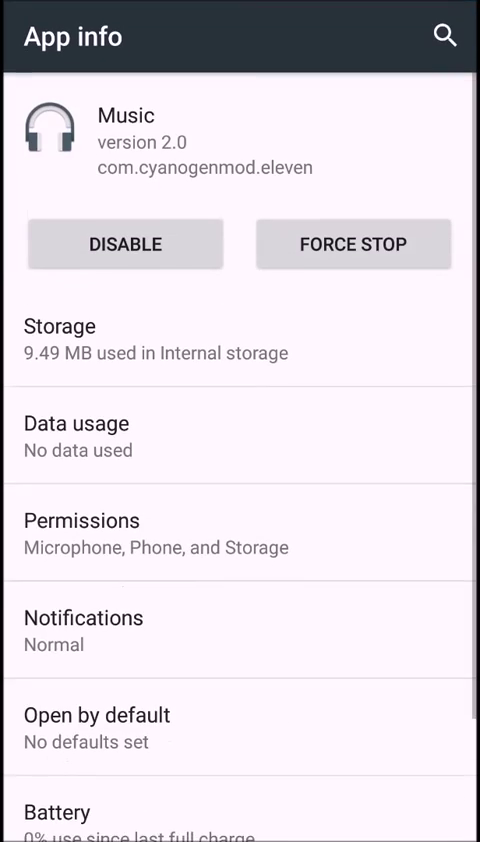
left_click(352, 244)
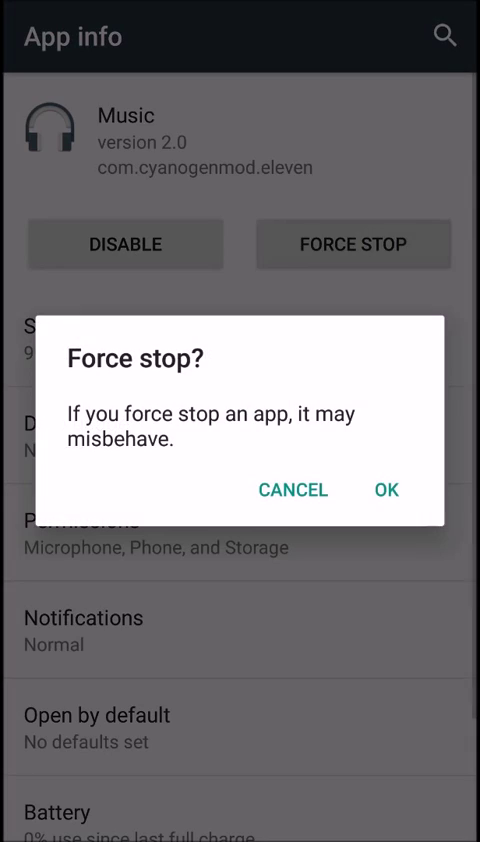
left_click(386, 489)
scroll(240, 500, "down", 1)
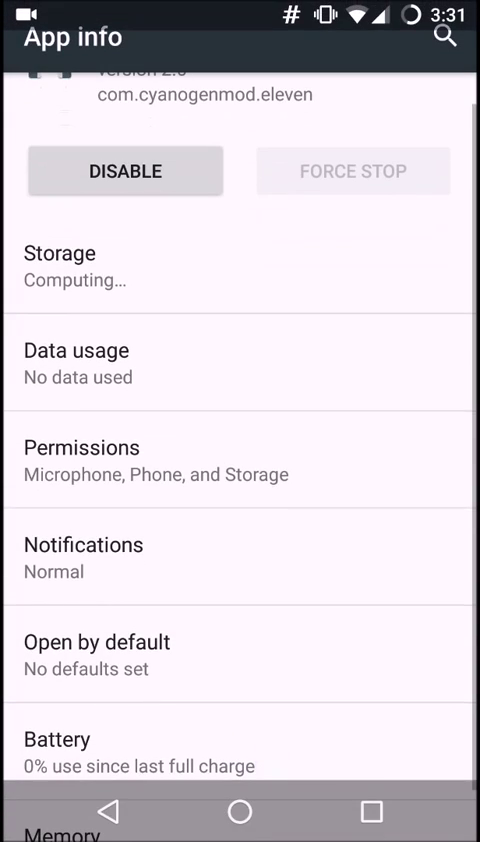
left_click(240, 810)
scroll(240, 450, "down", 5)
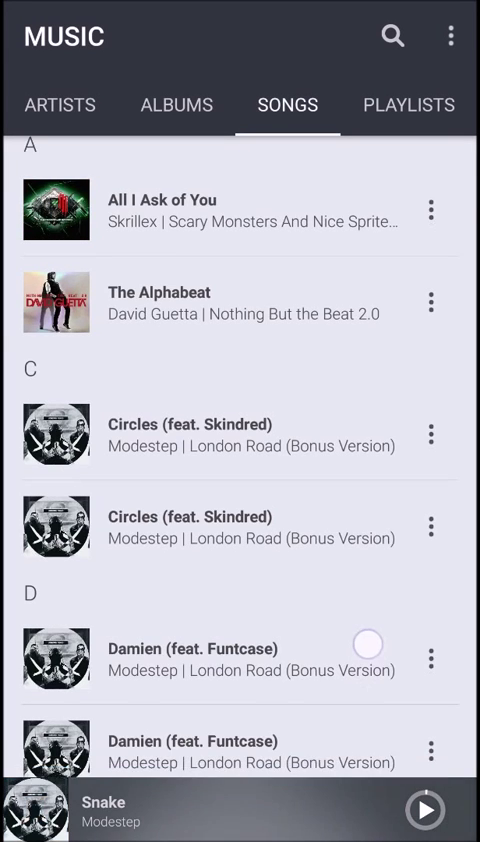
Browse Music's SONGS tab showing Circles and Damien, then pull down the notification shade.
mouse_move(377, 650)
left_mouse_down()
mouse_move(380, 604)
mouse_move(289, 640)
left_mouse_up()
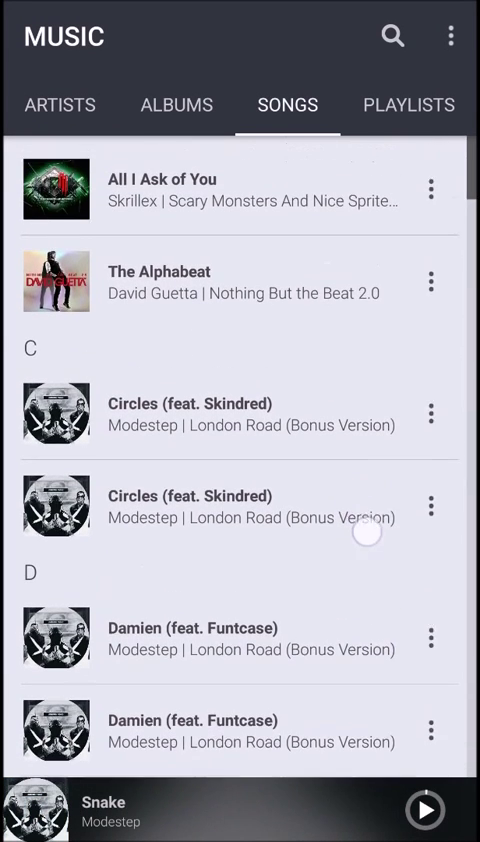
left_click_drag(289, 503, 325, 485)
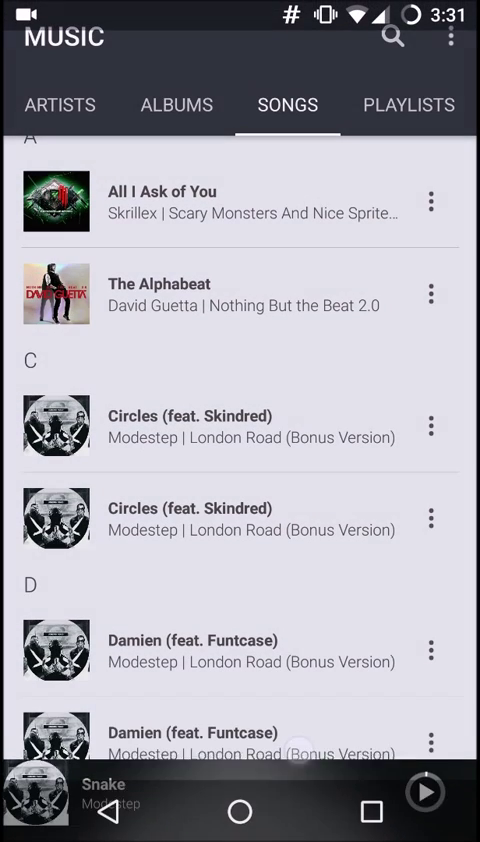
left_click_drag(240, 5, 240, 300)
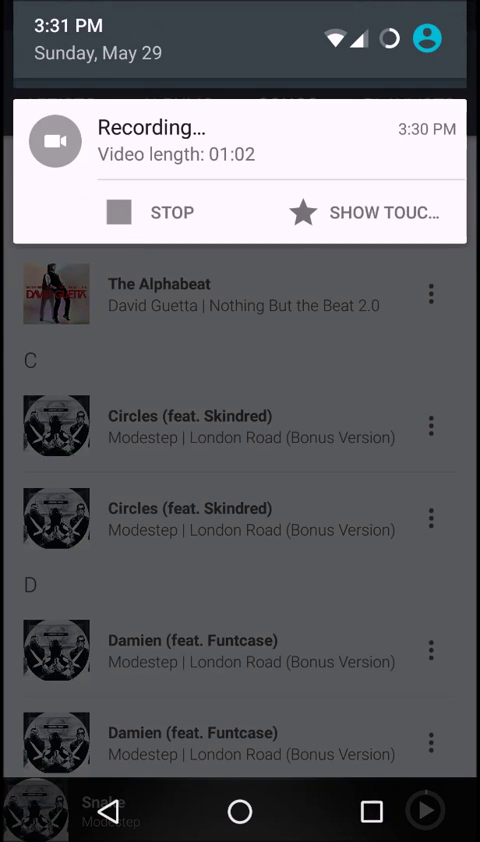